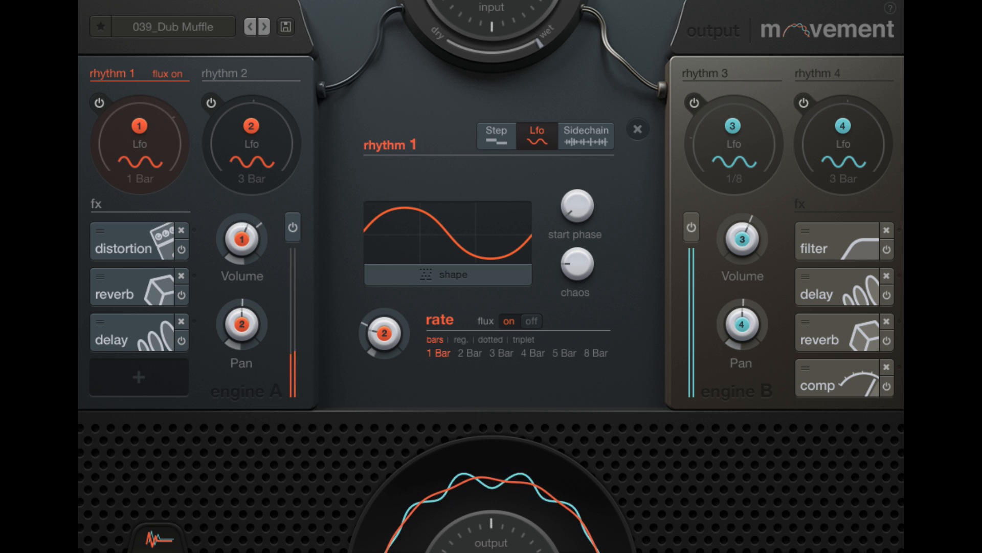
Inspect the controls of engine A's distortion, reverb and delay effects in turn
click(124, 230)
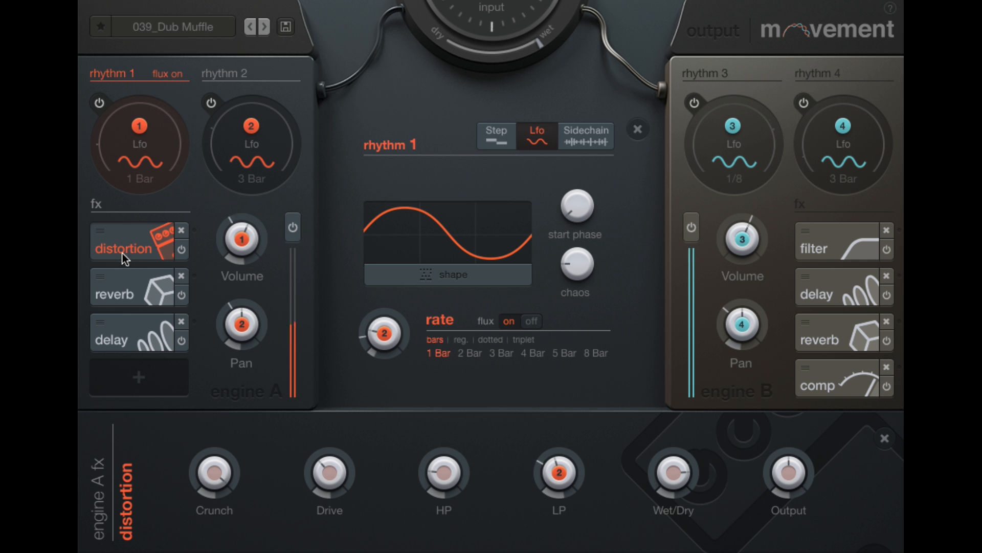
click(118, 279)
click(117, 318)
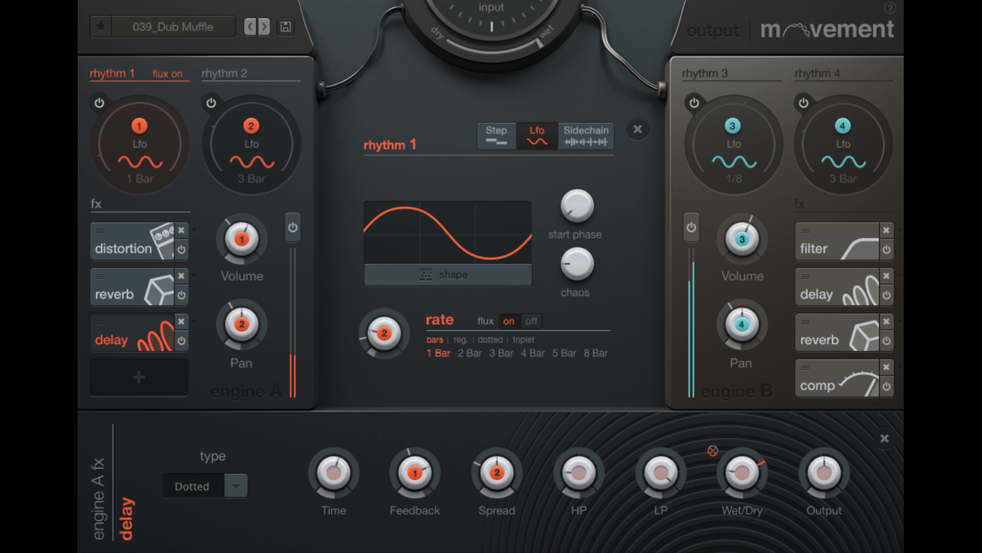
Try the square LFO shape for rhythm 1, replace it with the wide pulse shape in the second row, and accept
click(399, 279)
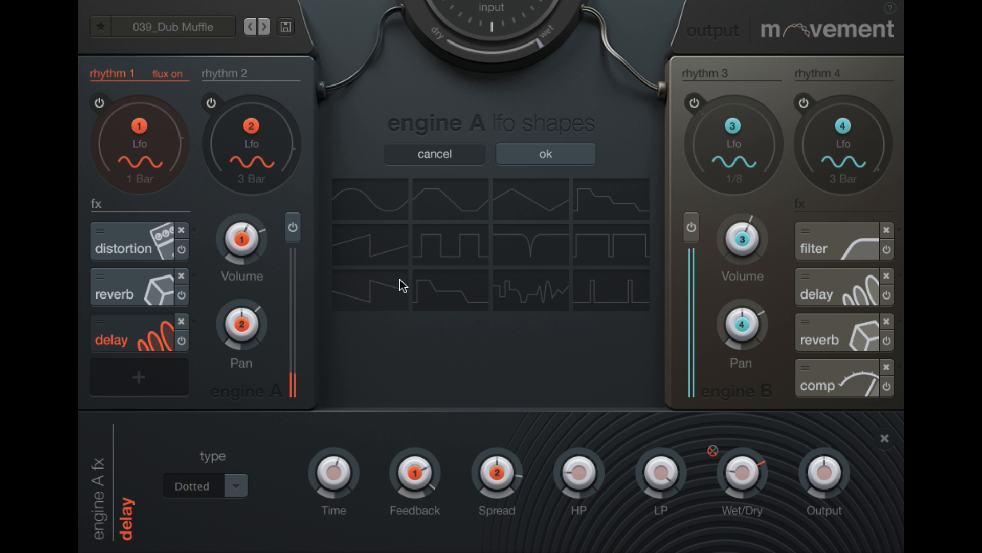
click(450, 255)
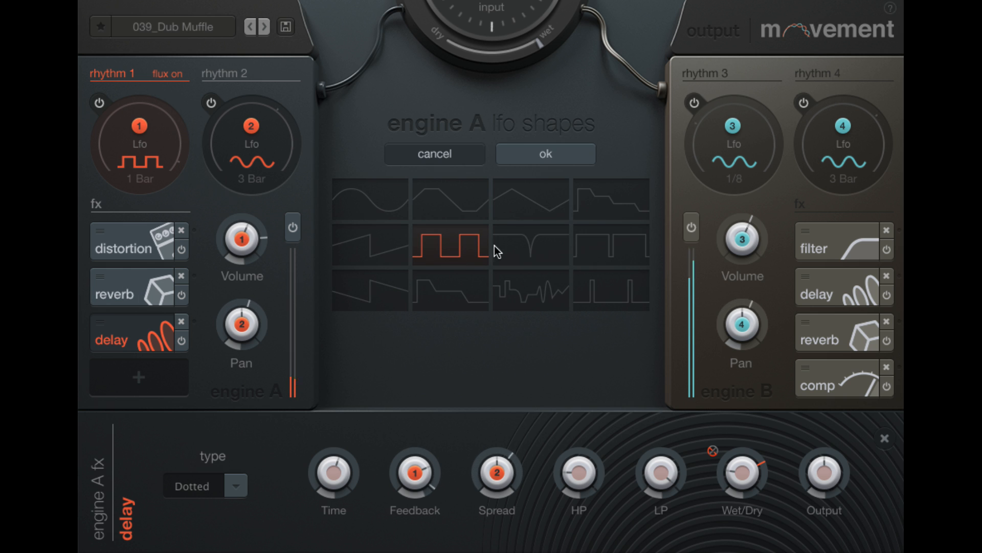
click(603, 240)
click(558, 160)
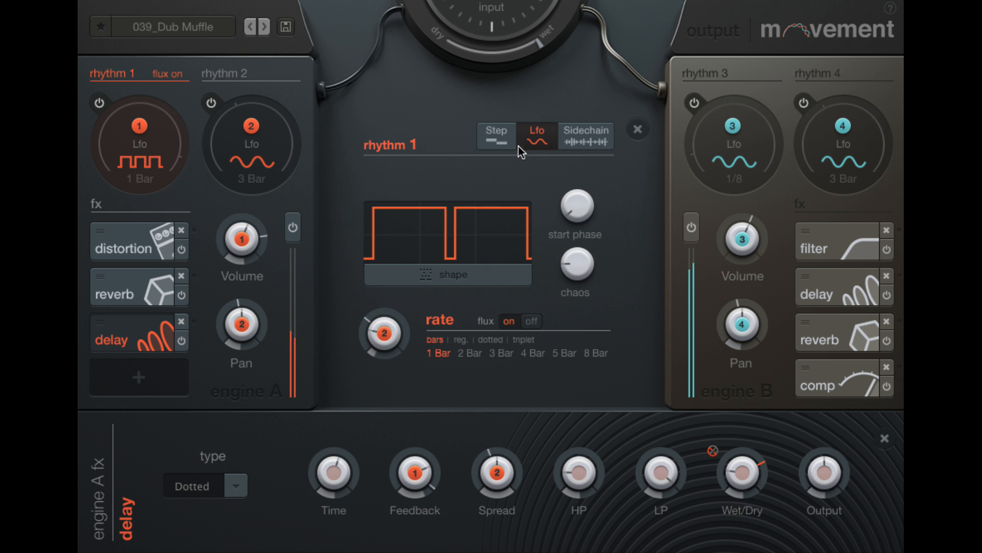
Switch rhythm 1 to Step mode and randomize its nine-step pattern
click(503, 139)
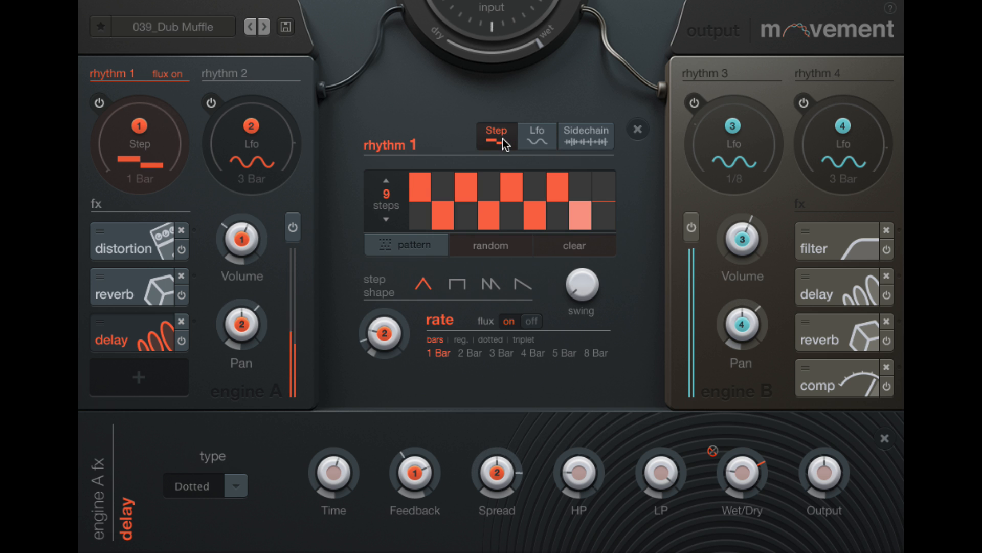
click(499, 245)
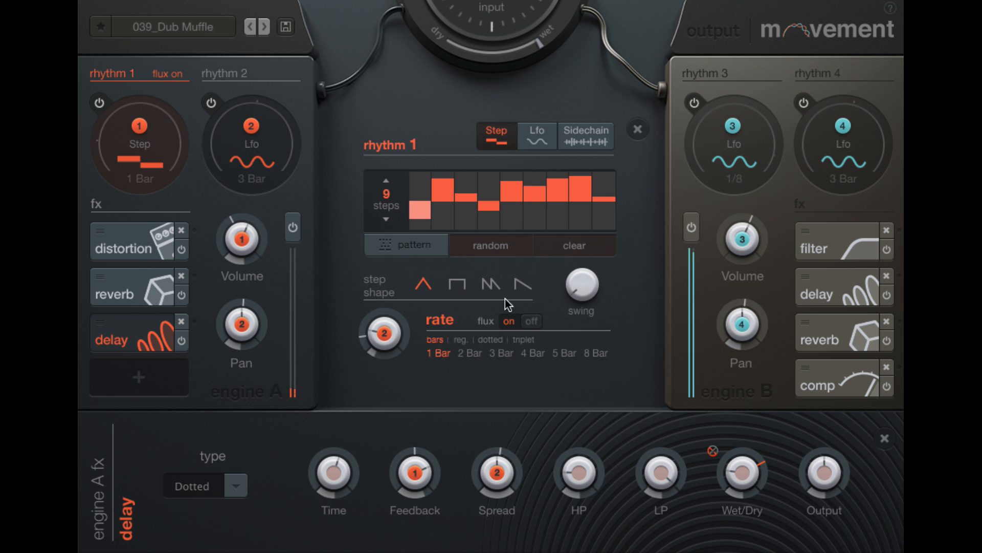
Turn rhythm 1's rate flux off and on again, and set its rate to 2 Bar
click(529, 321)
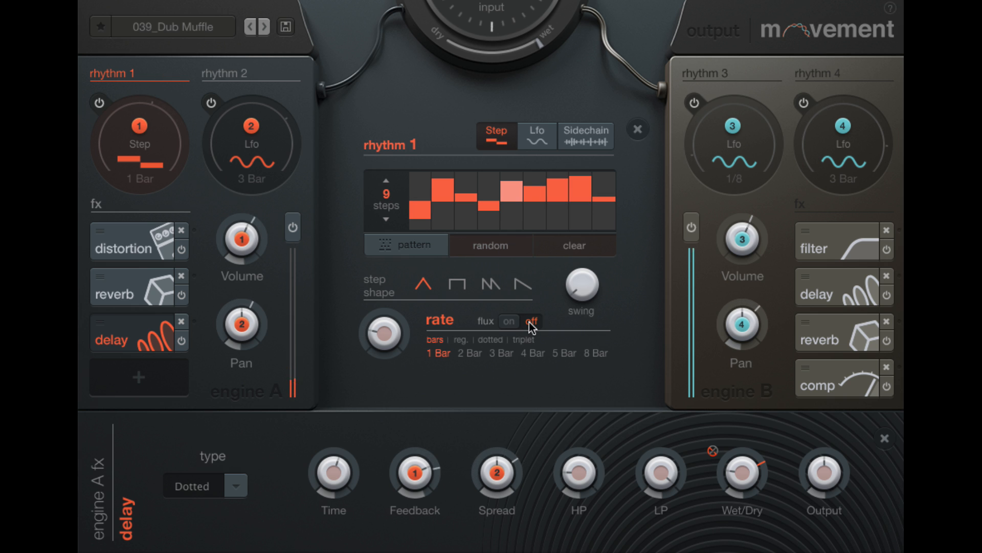
click(509, 320)
click(468, 353)
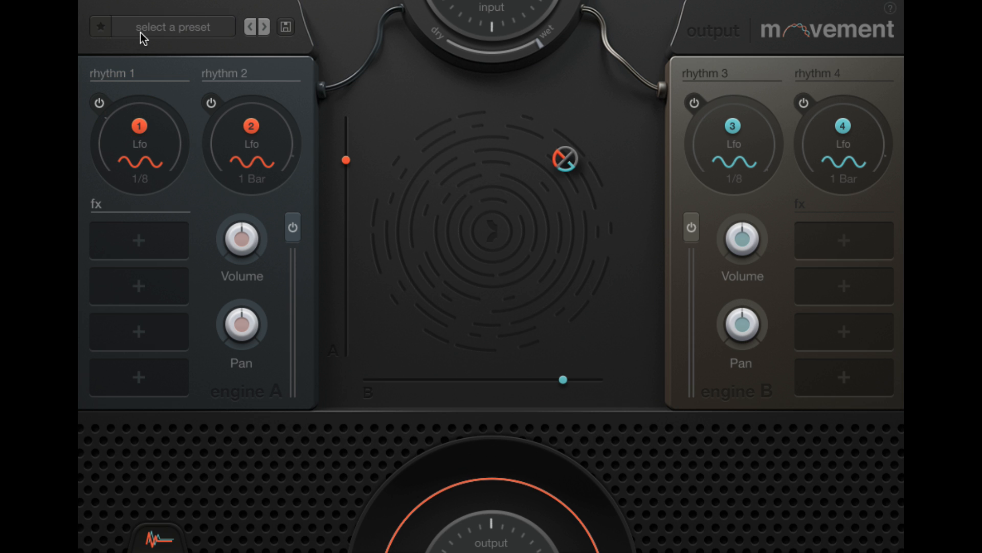
Browse the preset list and load the preset 035_Poly Motions
click(143, 31)
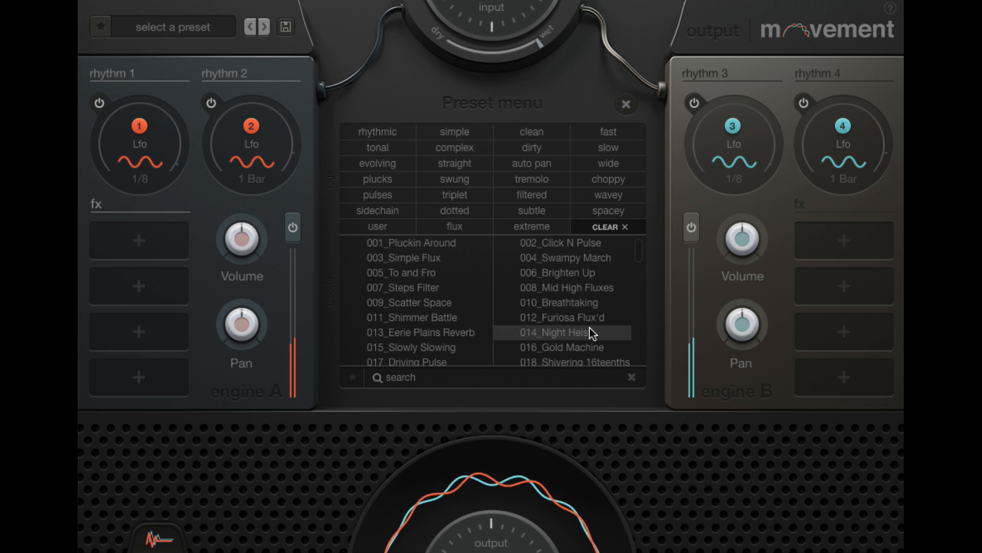
scroll(590, 327, down, 3)
scroll(588, 330, down, 6)
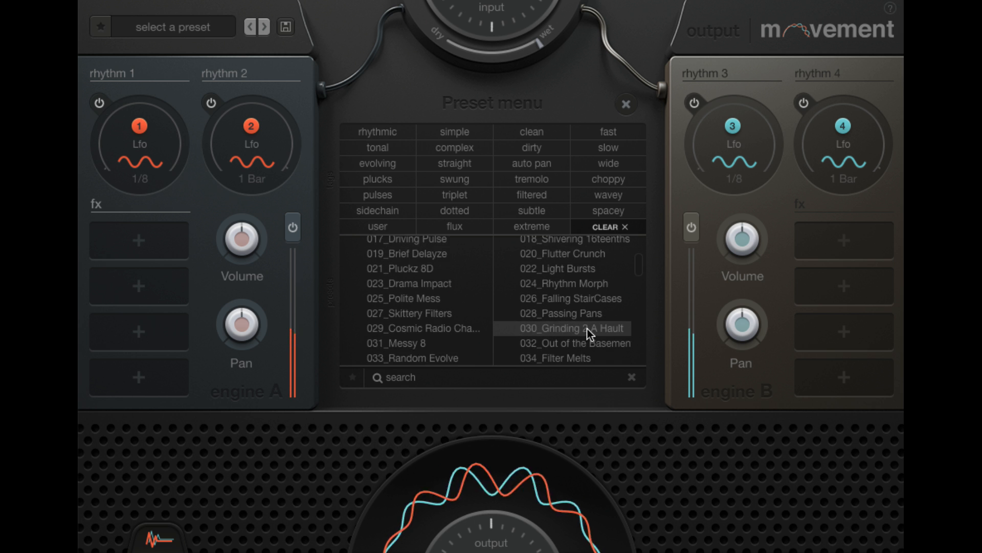
scroll(586, 331, down, 5)
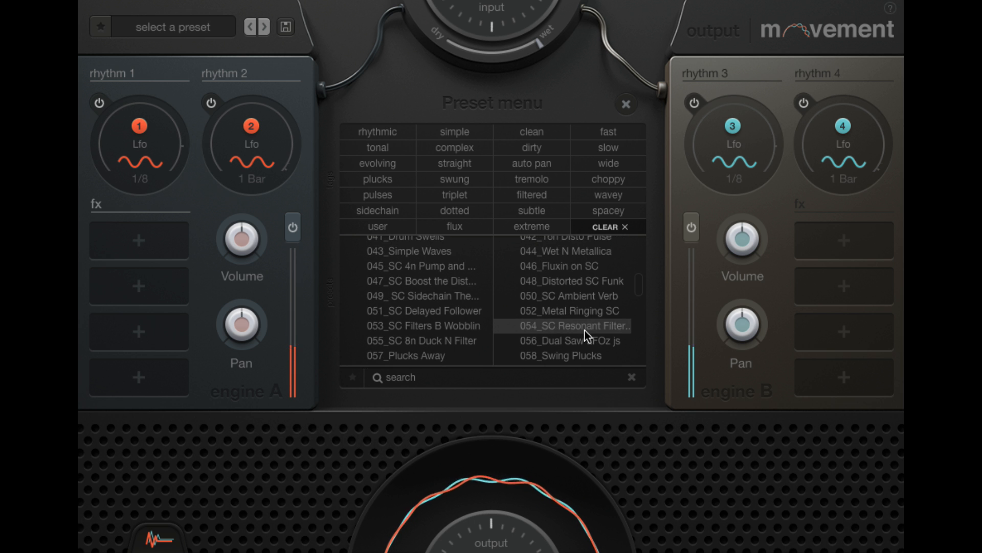
scroll(583, 331, up, 3)
scroll(561, 322, up, 1)
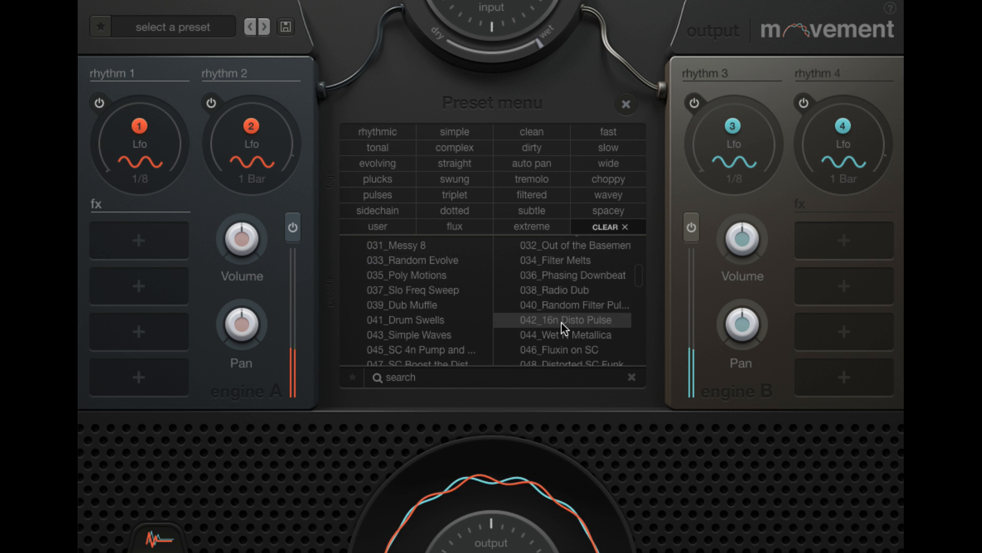
click(468, 275)
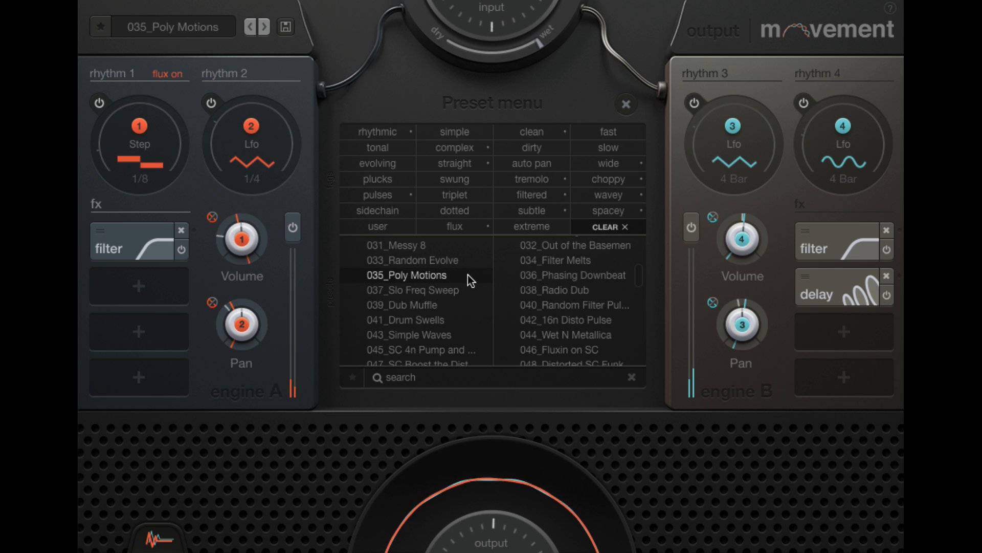
Return to the start of the preset list and load the preset 003_Simple Flux
scroll(468, 275, up, 8)
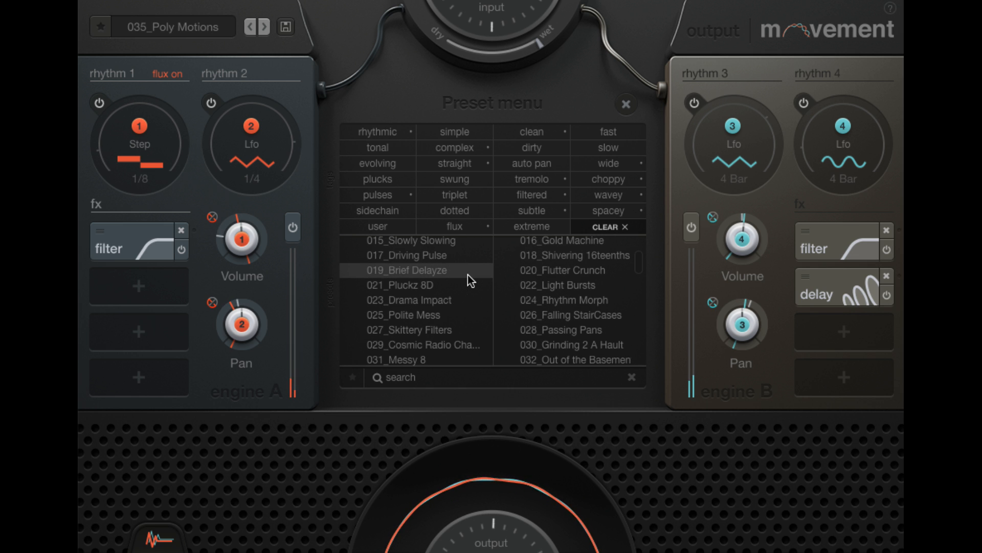
scroll(468, 274, up, 5)
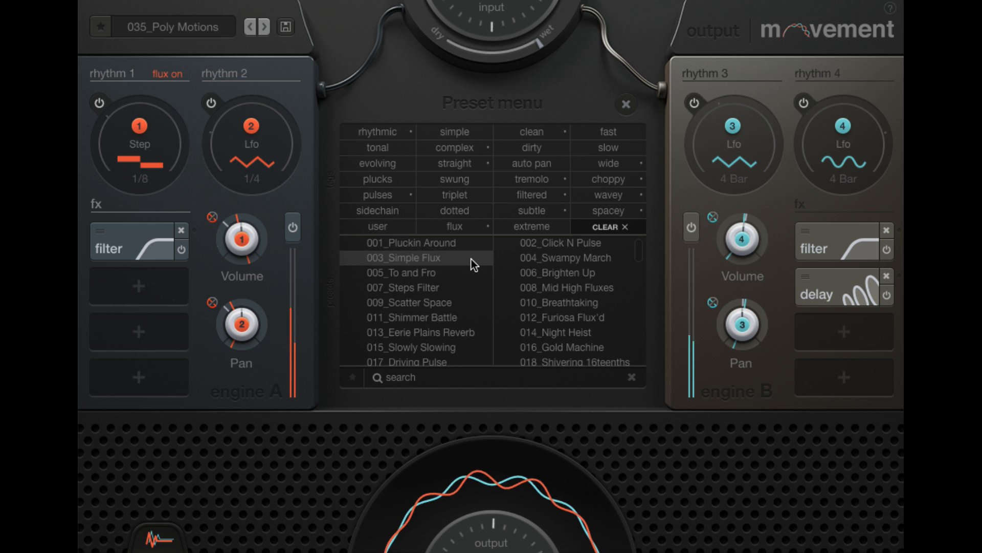
click(471, 258)
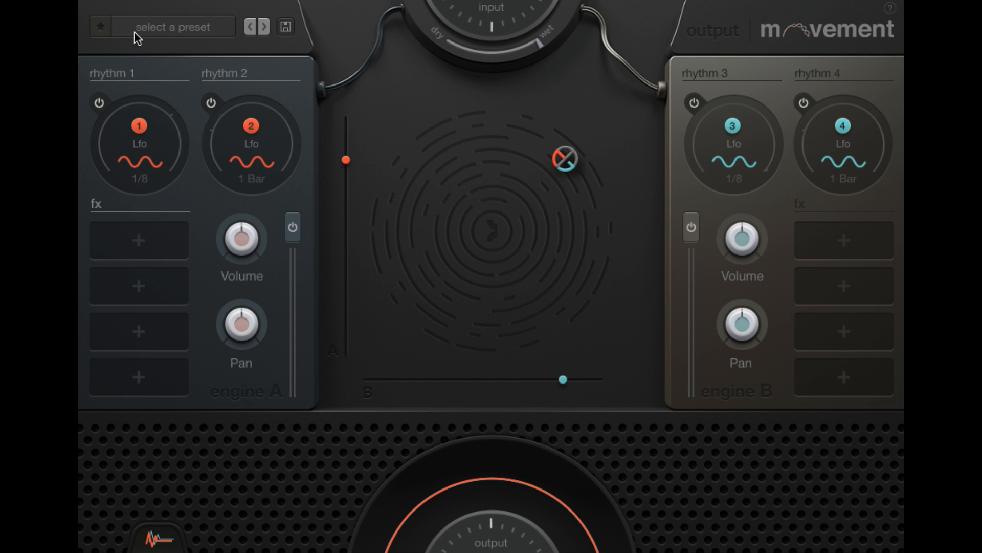
Load the preset 101_Push Over from further down the preset list, followed by 100_Click the Pulse
click(134, 31)
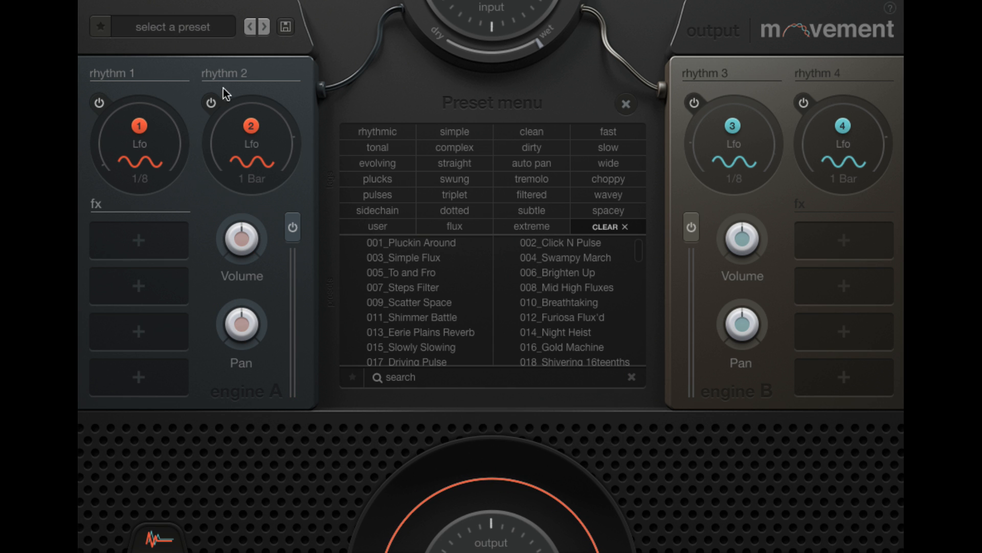
scroll(471, 307, down, 10)
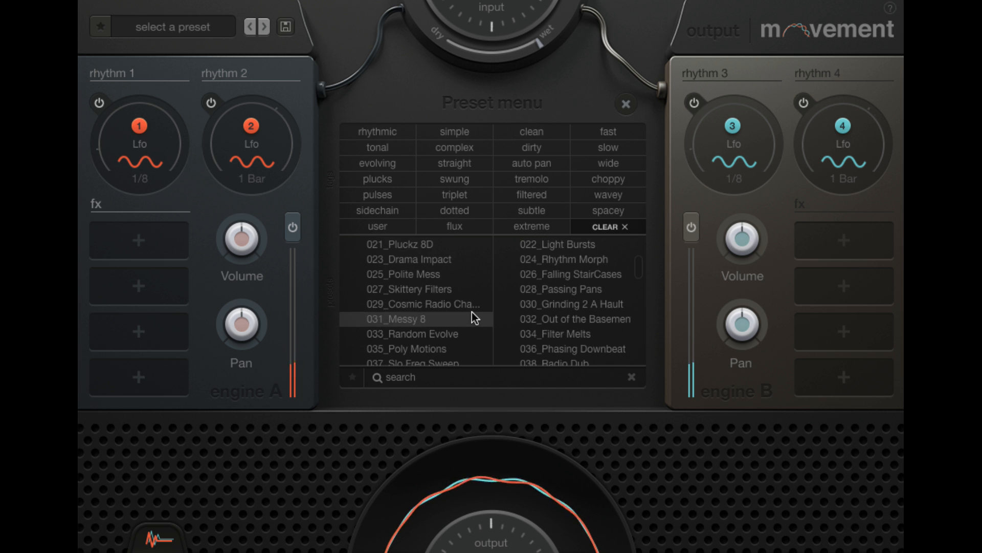
scroll(468, 315, down, 6)
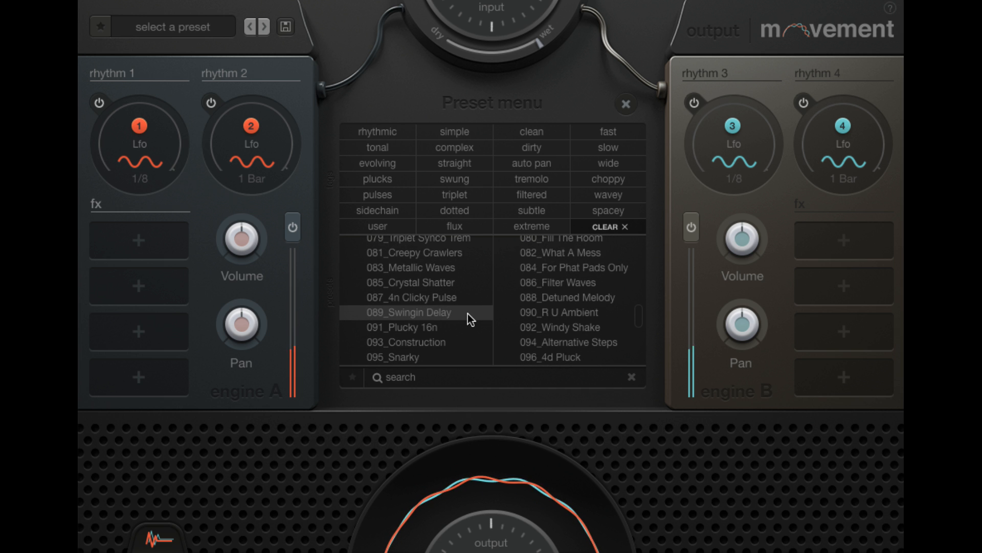
click(466, 287)
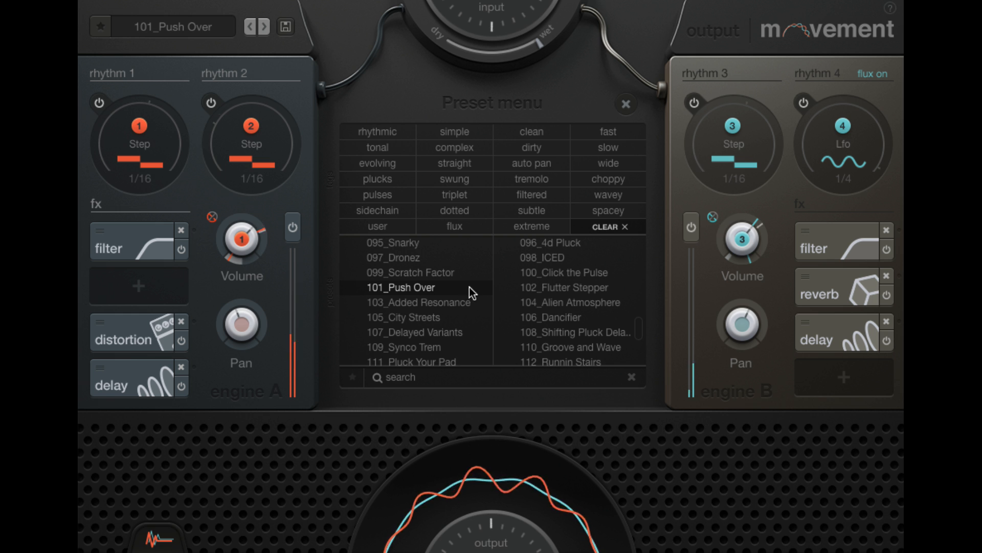
click(614, 275)
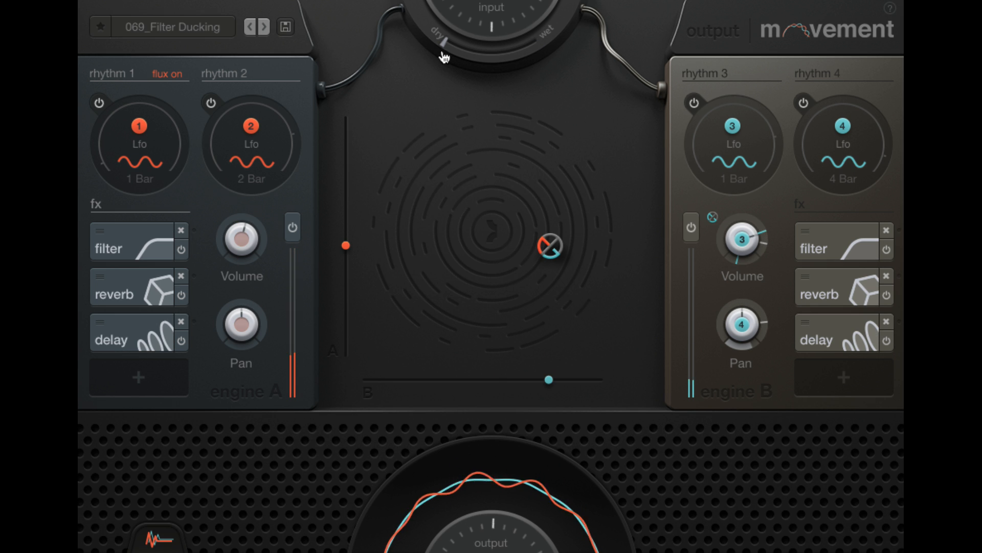
Turn the input's dry/wet mix to fully dry and move the XY control to the right of and slightly below the pad's centre
drag(444, 57, 391, 39)
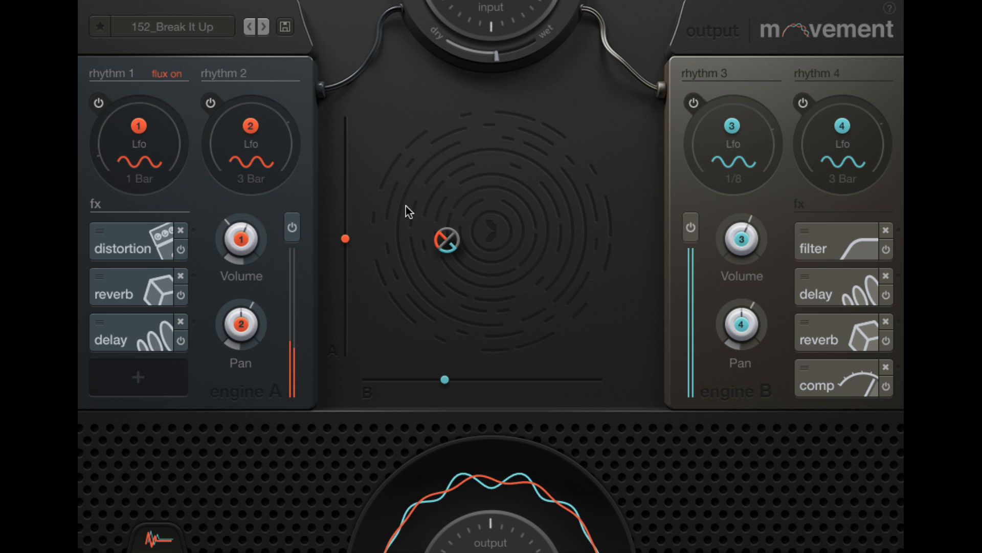
drag(447, 240, 547, 262)
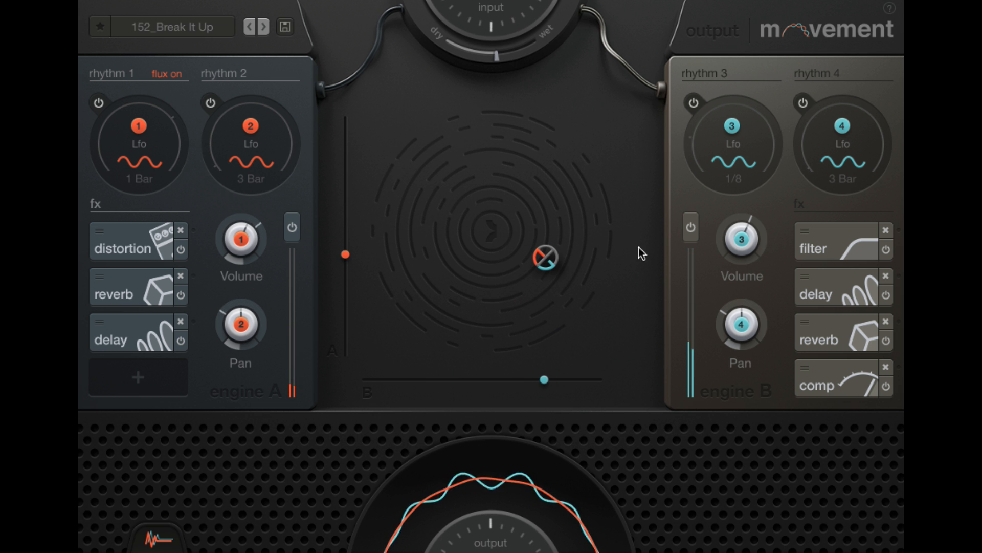
Lower engine B's horizontal slider to just below centre with its filter open, and raise it slightly past centre with its delay open
click(807, 255)
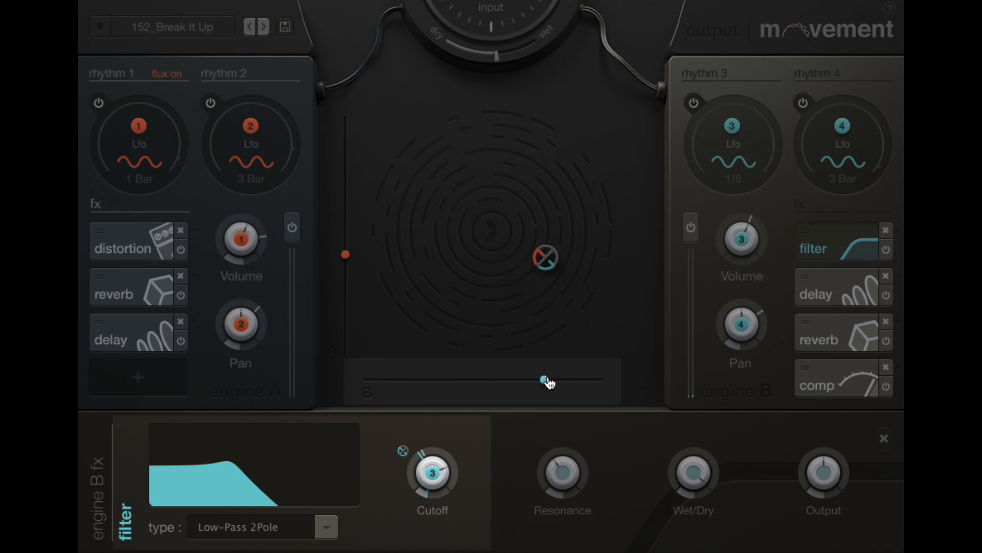
drag(547, 383, 480, 381)
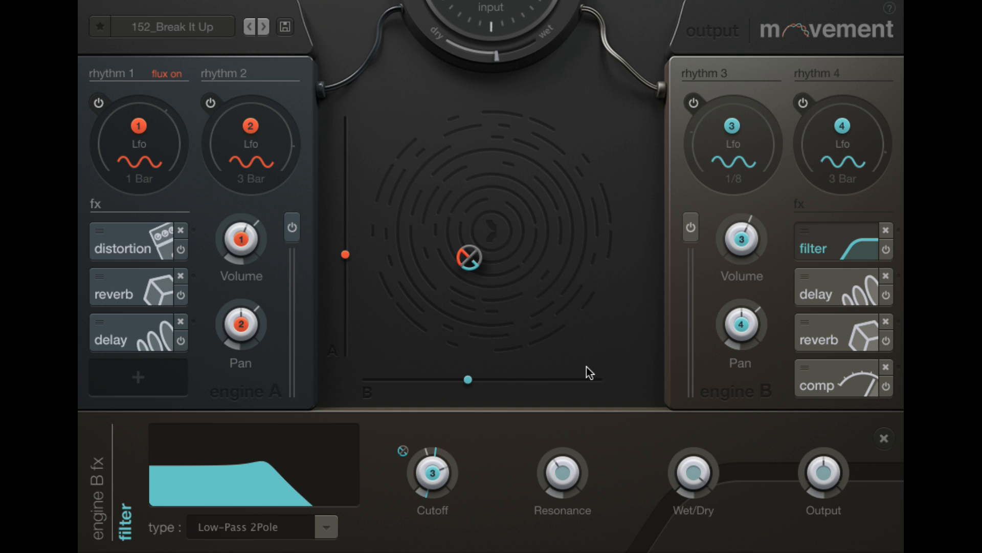
click(805, 297)
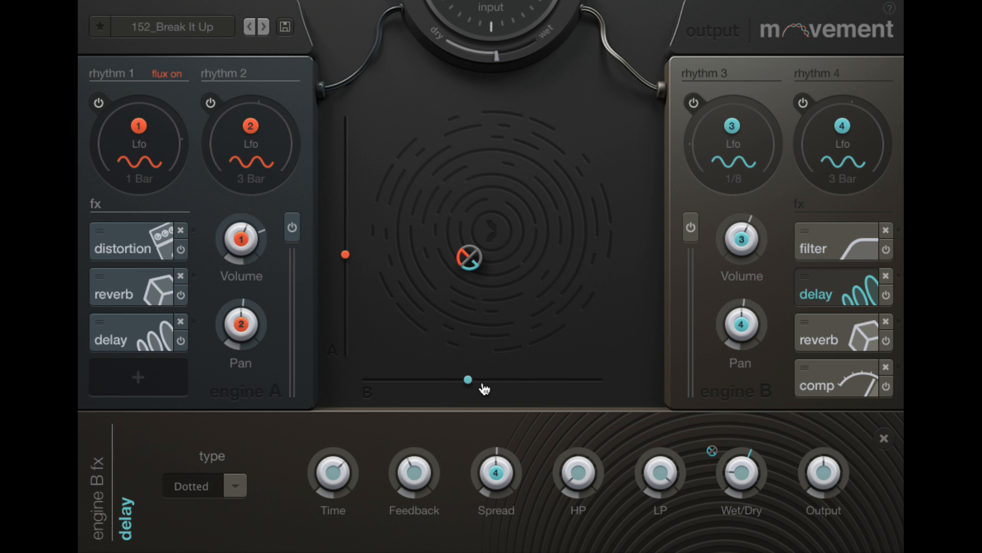
drag(469, 381, 511, 384)
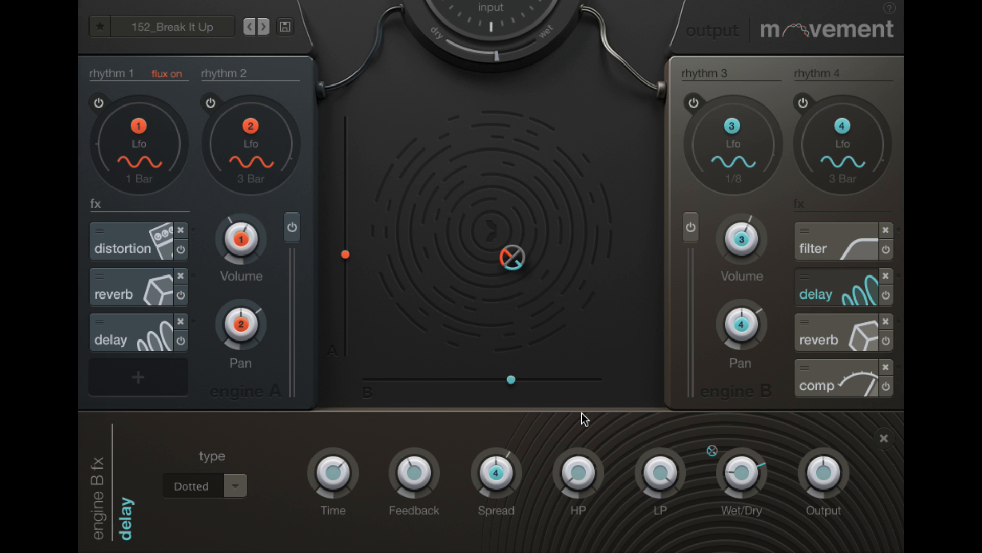
Inspect the X slider range settings of the Wet/Dry knob in engine B's delay, and close them and the effect controls
click(713, 452)
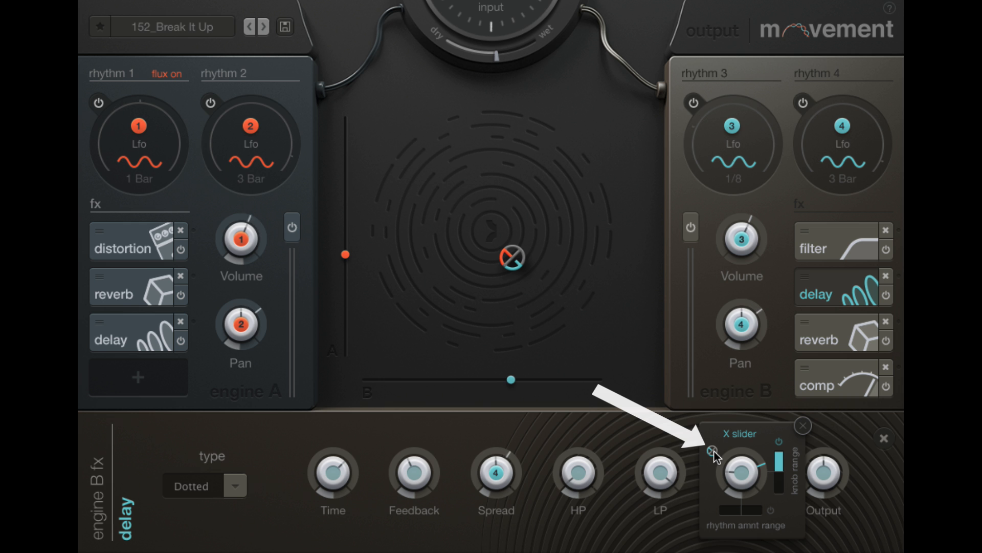
click(802, 425)
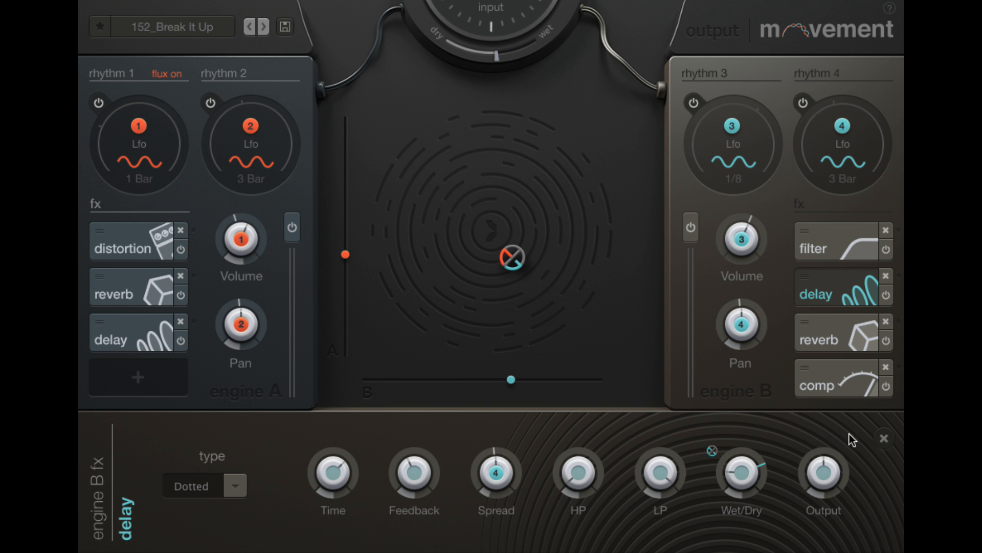
click(883, 439)
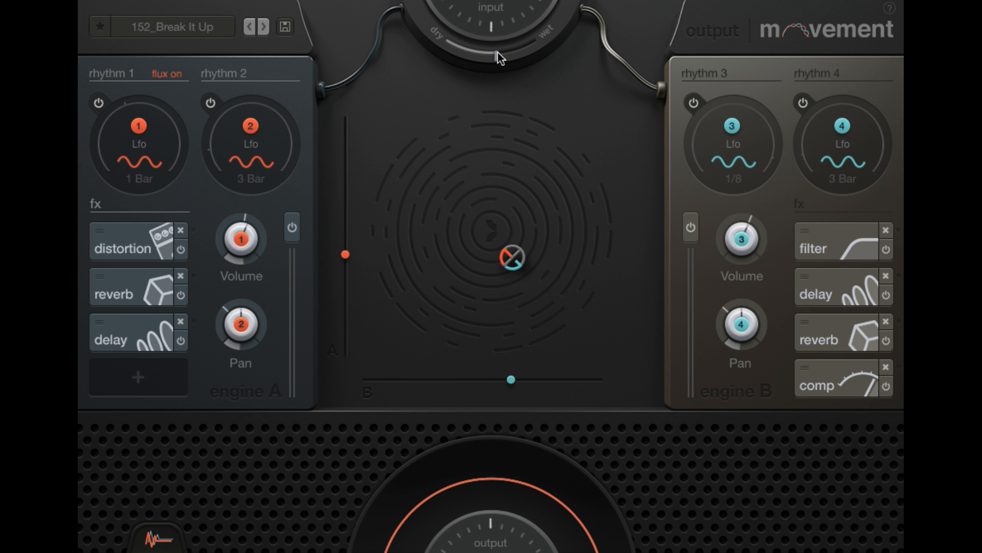
Start playback and turn the input's dry/wet mix toward dry
key(space)
drag(499, 54, 430, 144)
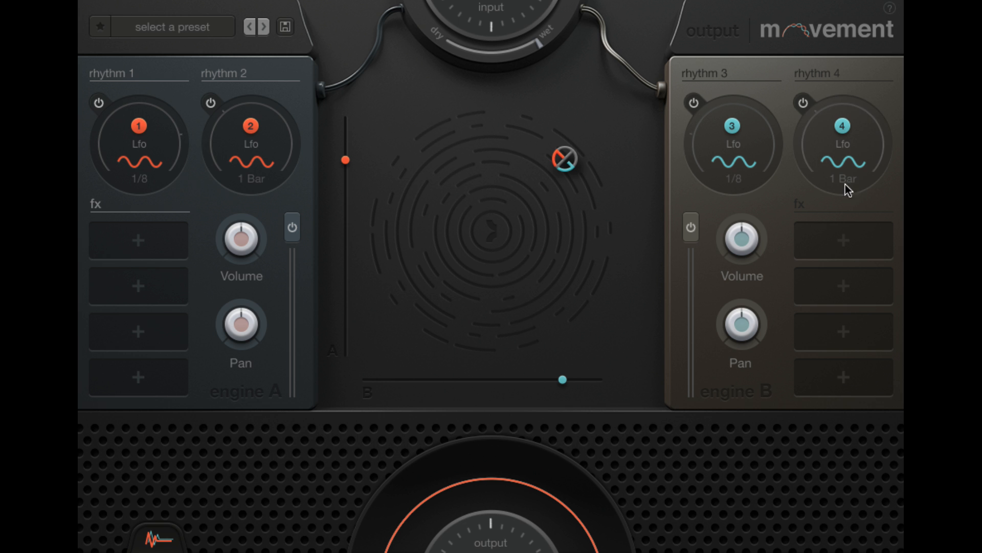
Try the Sidechain and Lfo modes for rhythm 3, switch it to Step mode, and turn on its rate flux
click(753, 168)
click(584, 136)
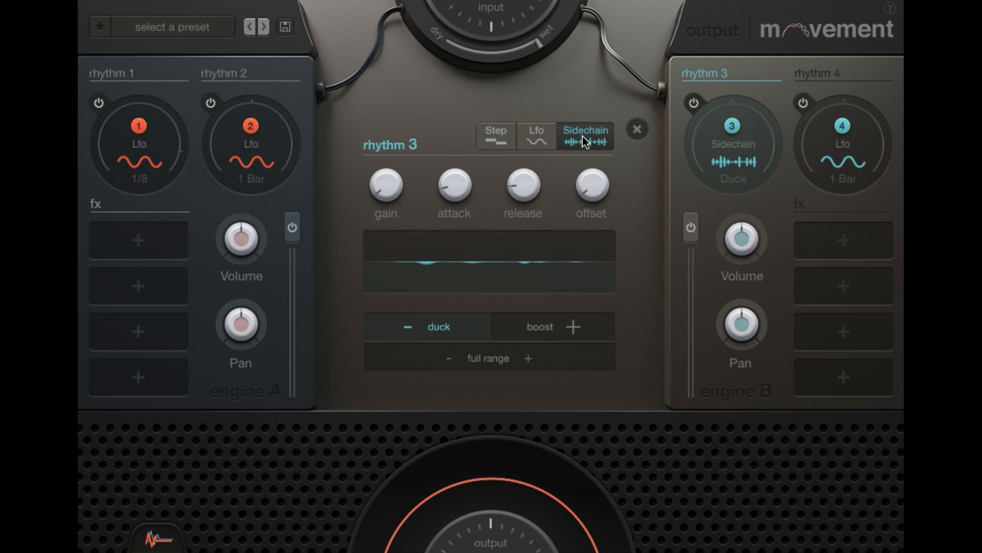
click(543, 136)
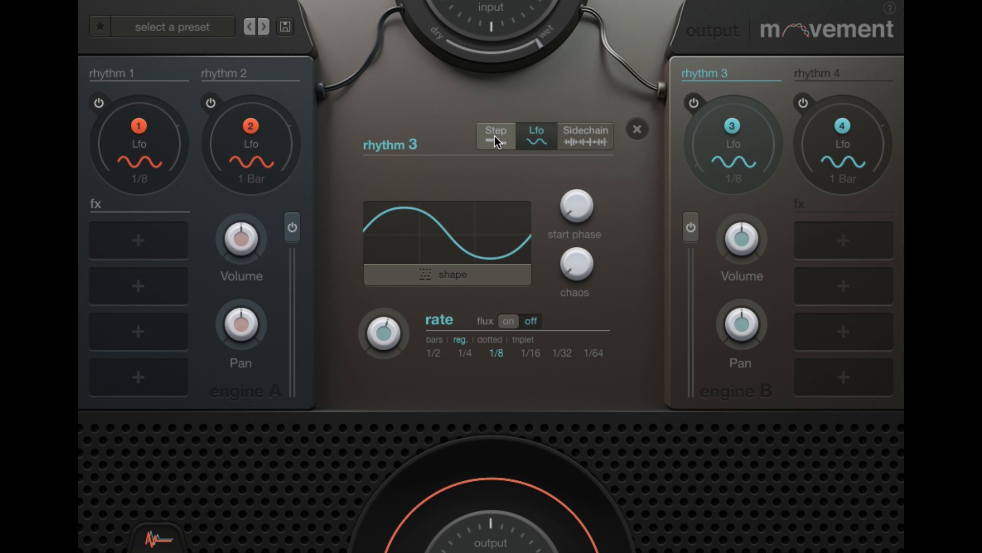
click(495, 136)
click(527, 322)
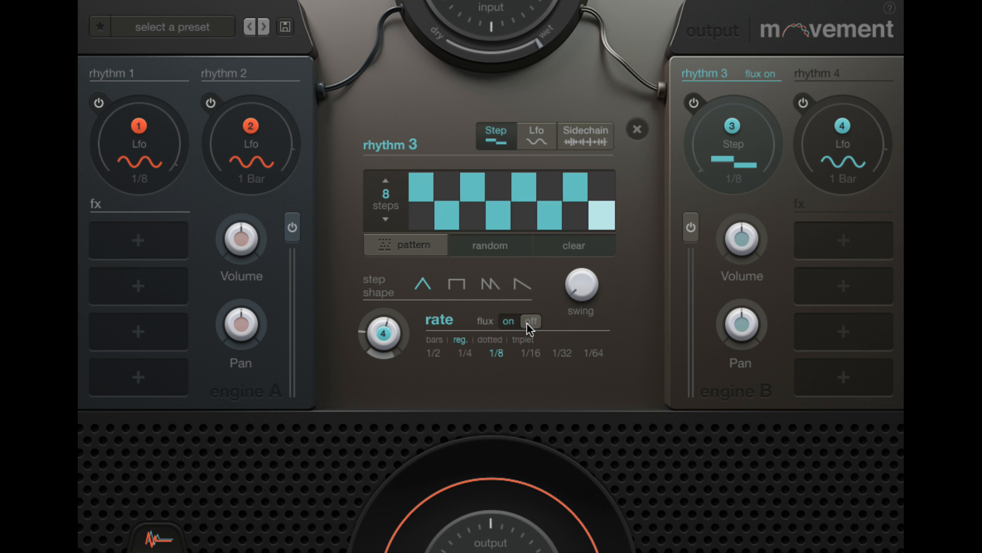
Randomize rhythm 3's step pattern twice and close its settings
click(496, 250)
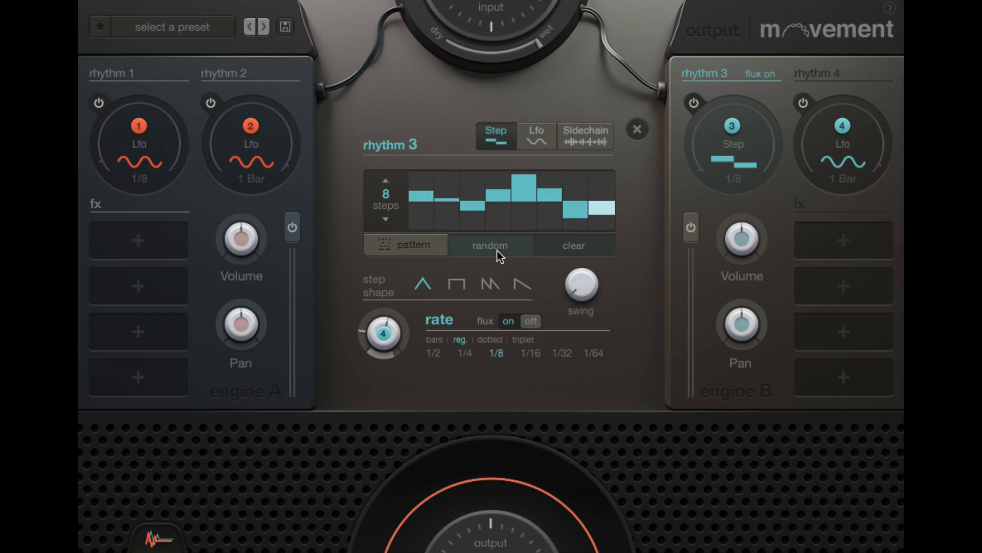
click(497, 250)
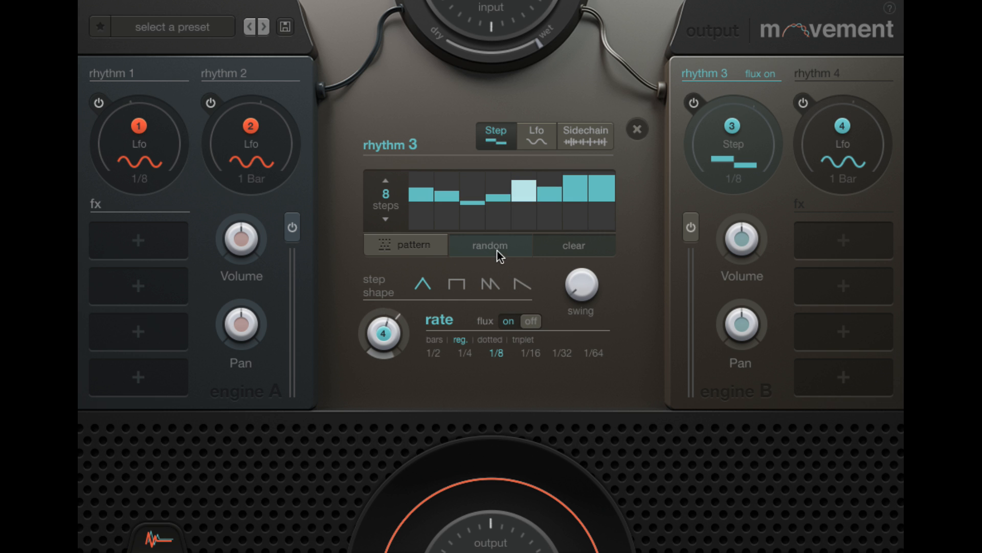
click(738, 165)
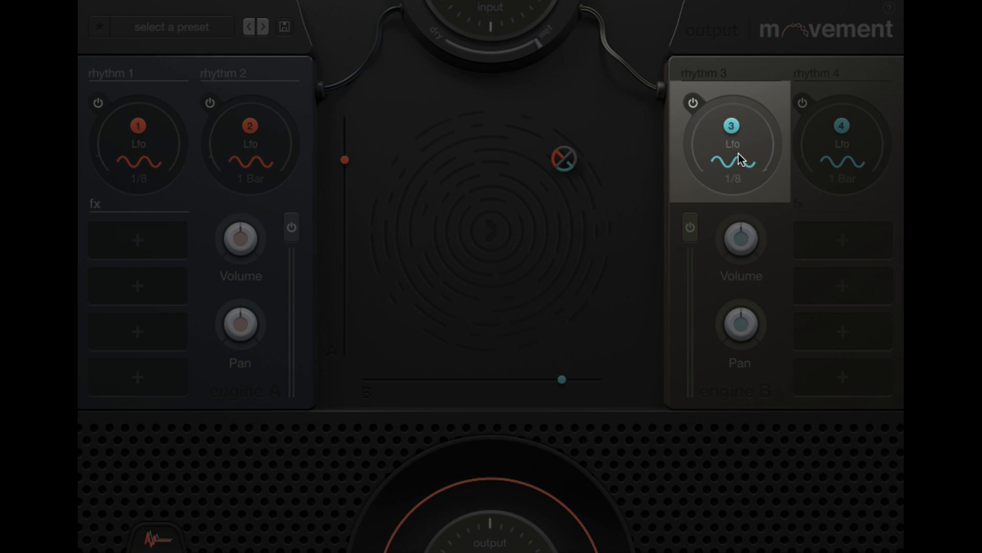
Open rhythm 3's Lfo settings and try the regular rates 1/32, 1/16, 1/8 and 1/4, ending on 1/2
click(760, 157)
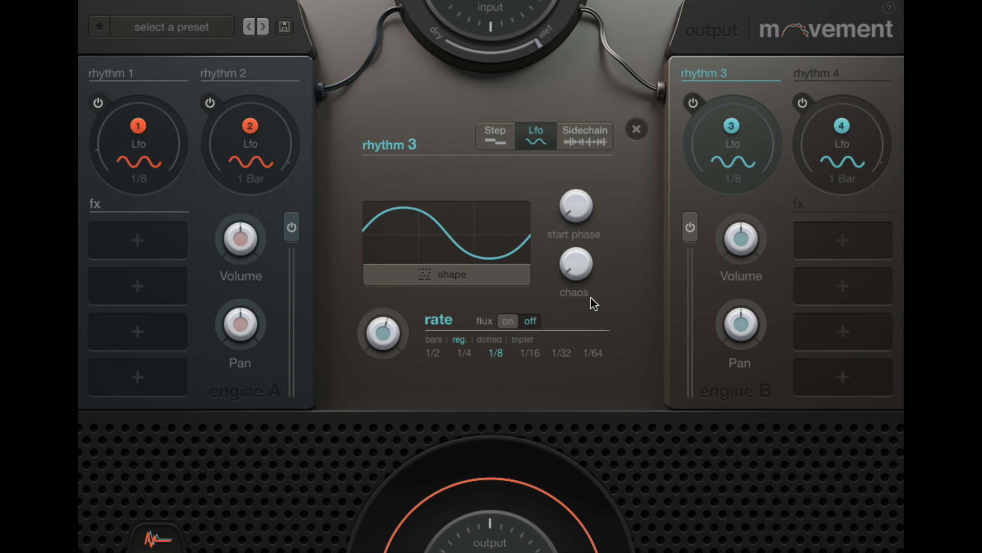
click(562, 354)
click(530, 354)
click(491, 354)
click(466, 354)
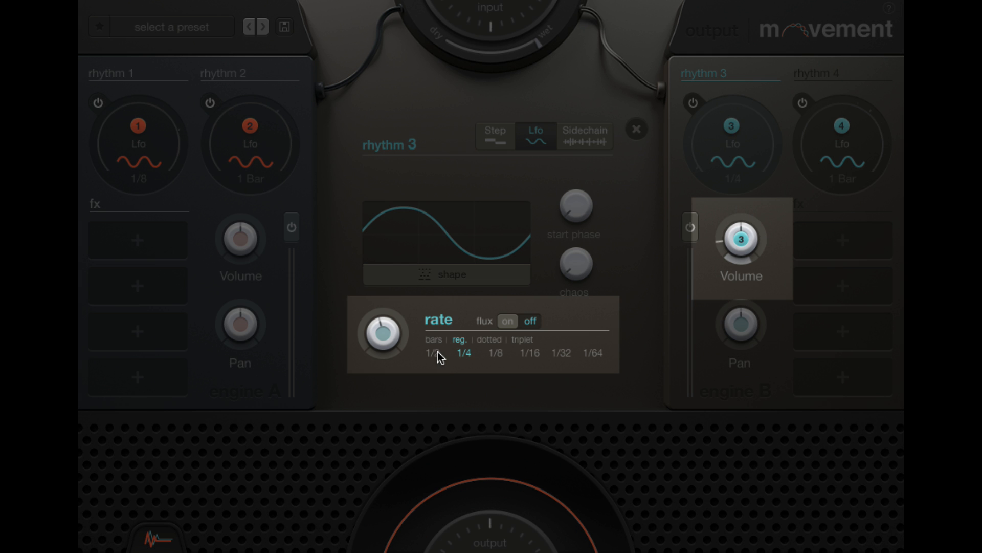
click(435, 353)
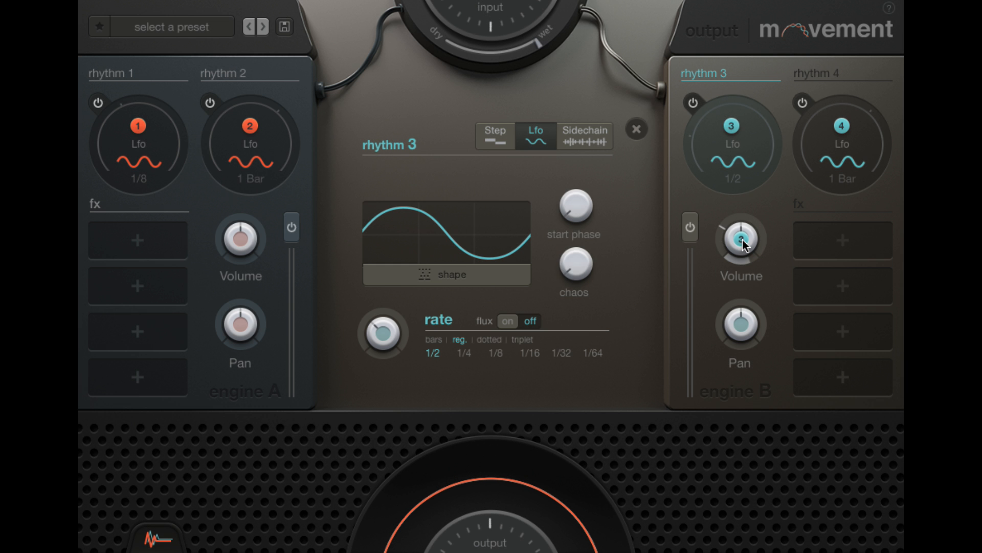
Check the modulation options of engine B's Volume knob and dismiss them, and open rhythm 1 in the Chain The Side preset
right_click(745, 238)
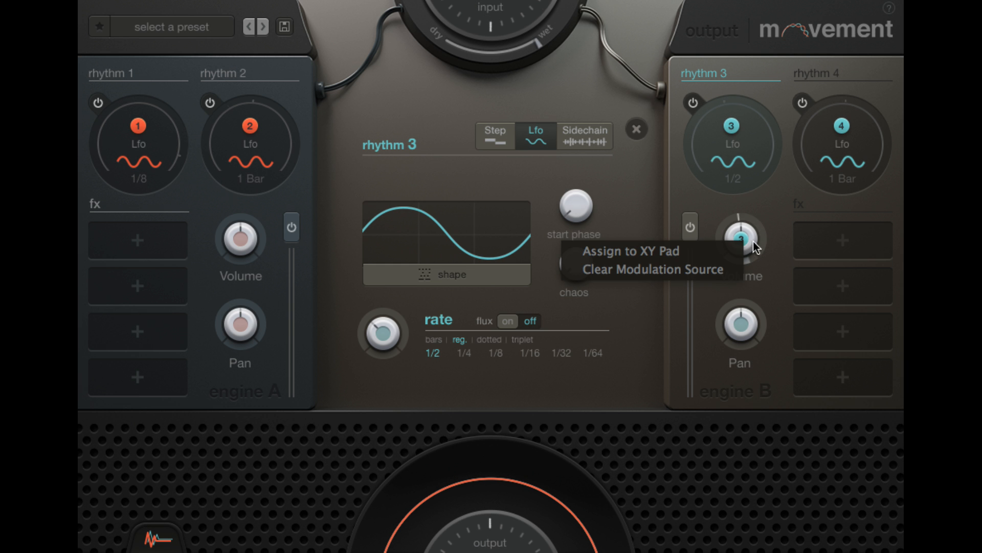
click(780, 262)
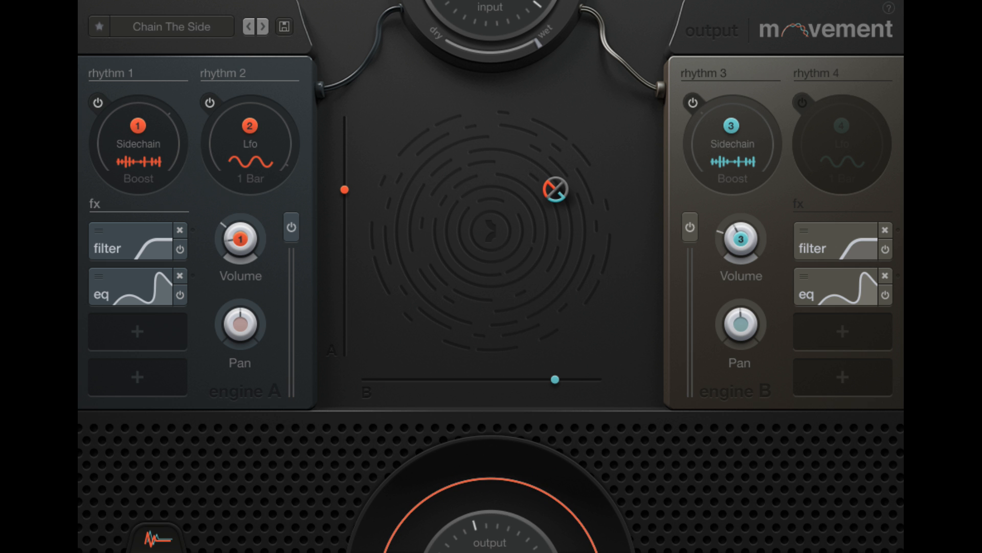
click(98, 159)
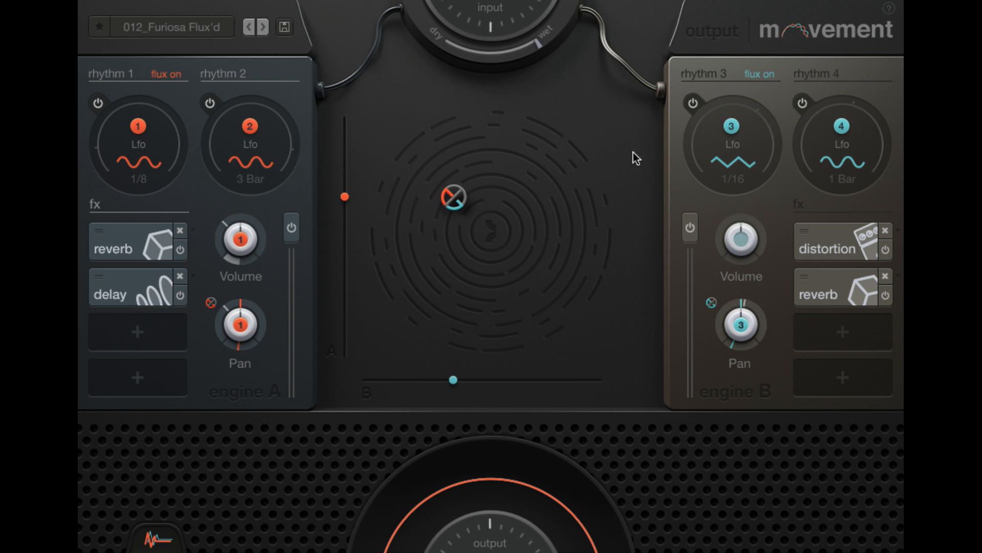
Assign rhythm 3 to engine B's Volume knob in the 012_Furiosa Flux'd preset and start playback
drag(731, 125, 741, 239)
key(space)
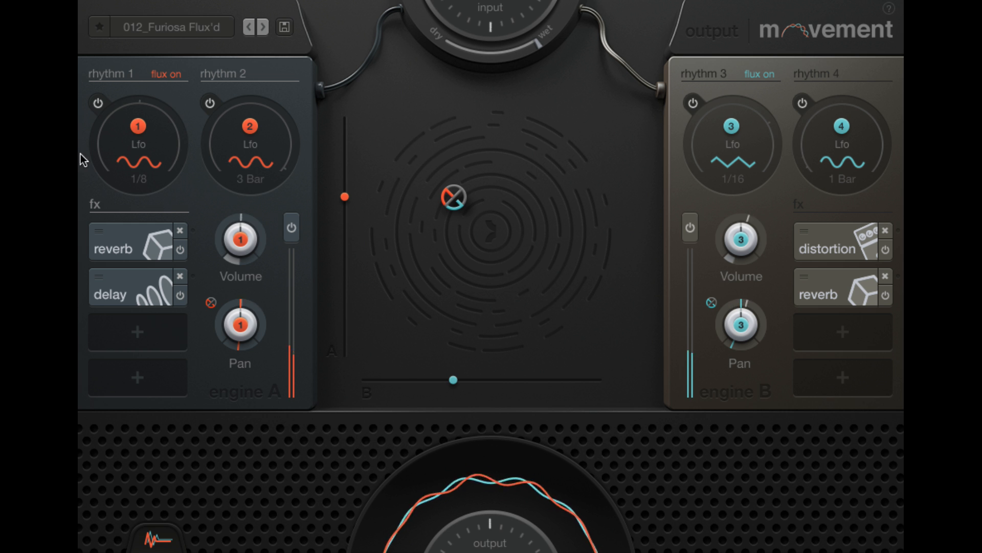
Open rhythm 1's Lfo settings and turn off its rate flux
click(106, 145)
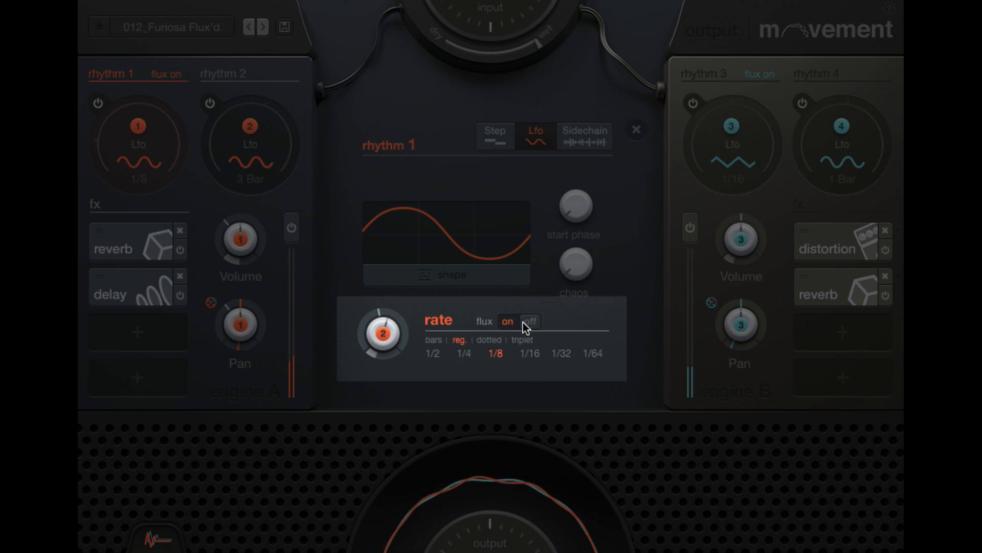
click(527, 322)
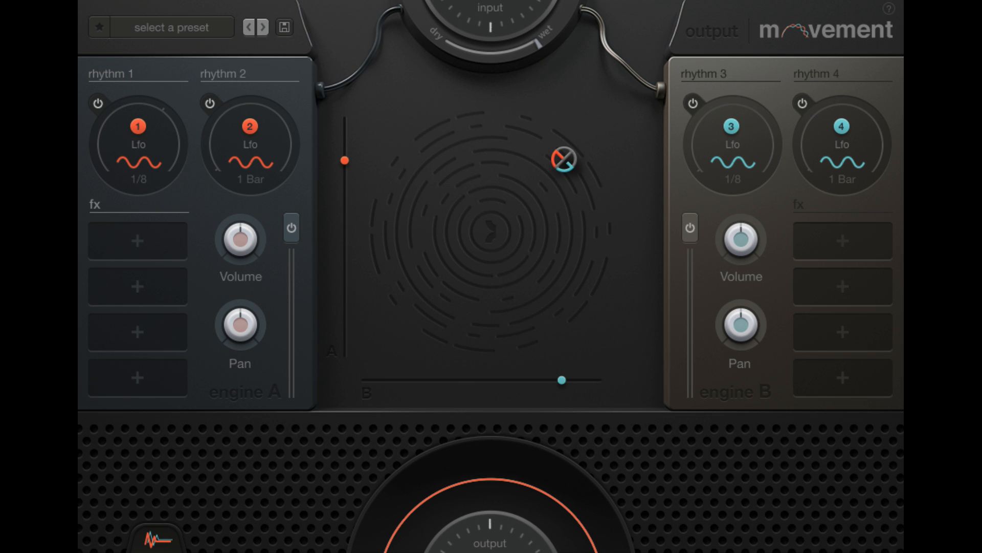
View the effects available for engine B's first slot without adding one, and toggle the plug-in's help on and off
click(872, 247)
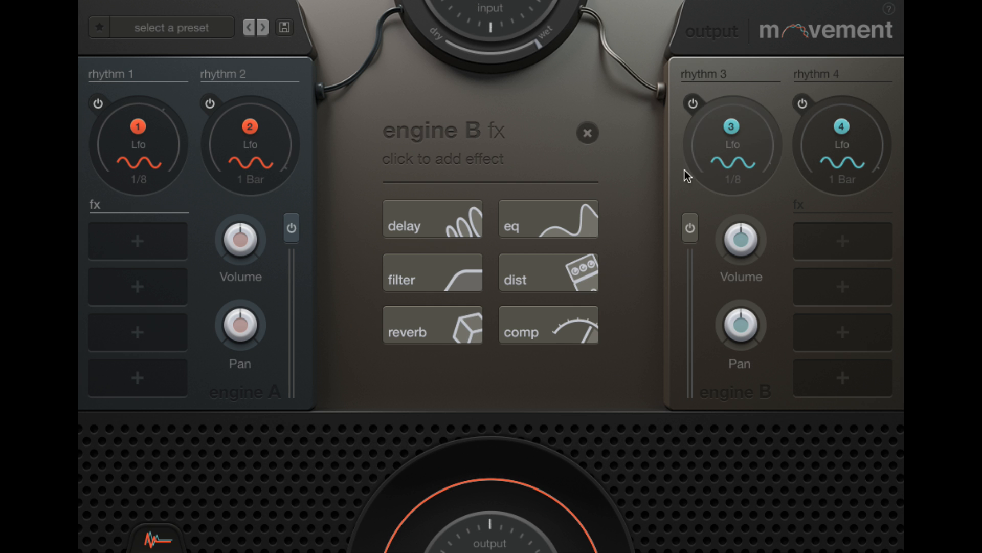
click(588, 134)
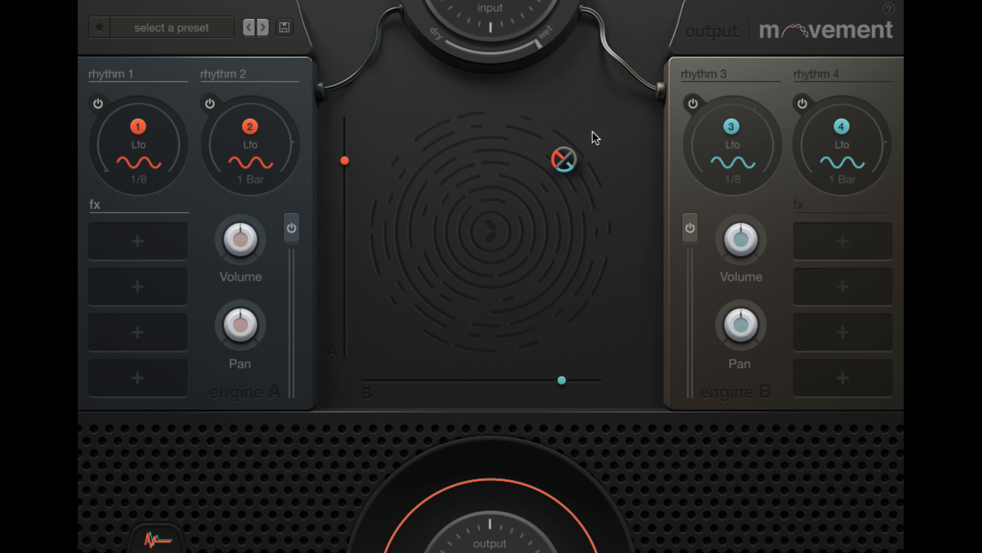
click(889, 10)
click(888, 9)
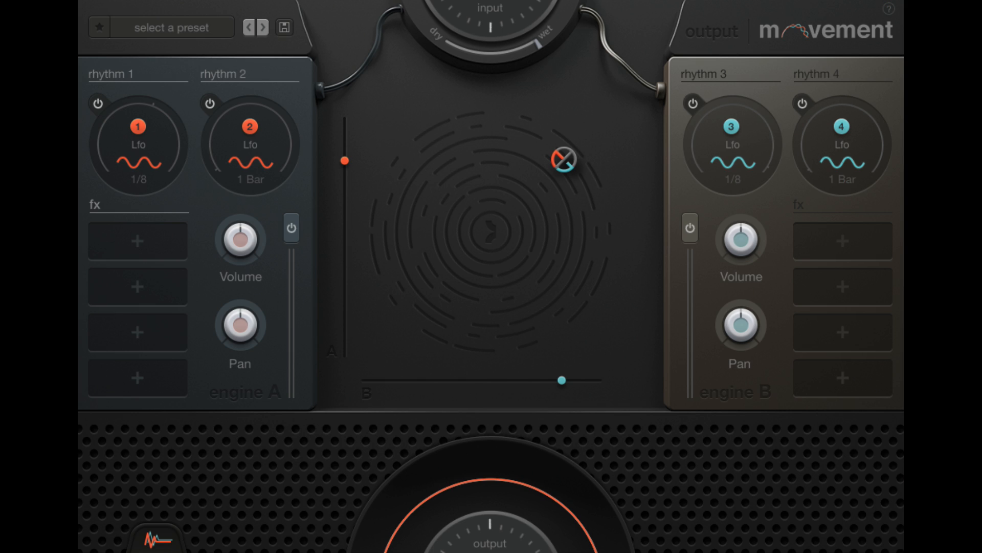